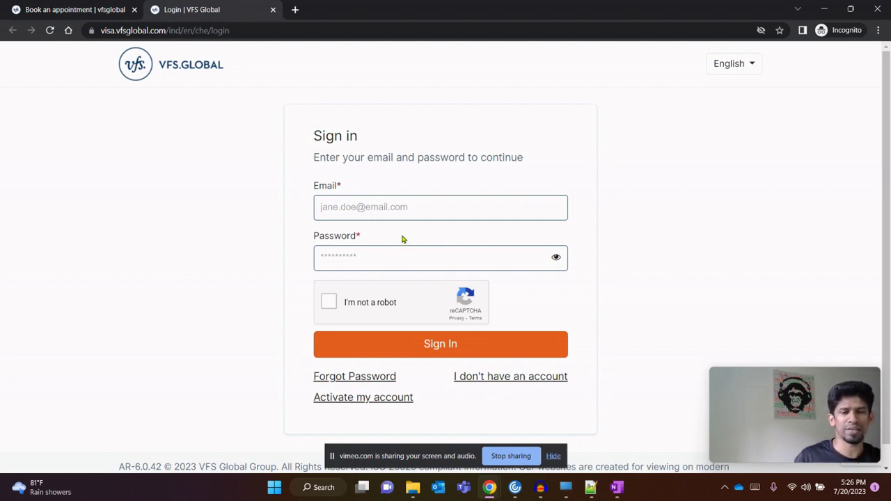
# Step: Enter the account e-mail address and password on the sign-in form
pyautogui.click(407, 207)
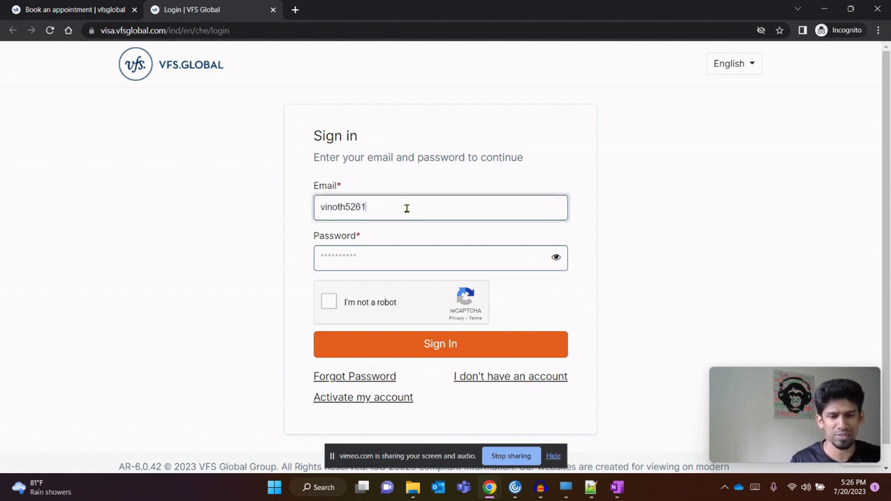
pyautogui.click(390, 255)
pyautogui.write('•••••••••')
# Step: Start the not-a-robot check and submit the first set of bicycle tiles
pyautogui.click(329, 305)
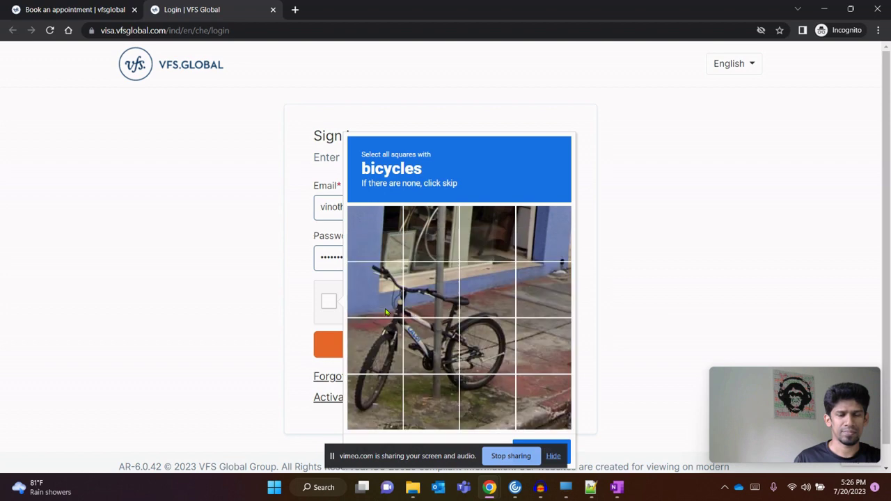
pyautogui.click(389, 298)
pyautogui.click(431, 296)
pyautogui.click(491, 309)
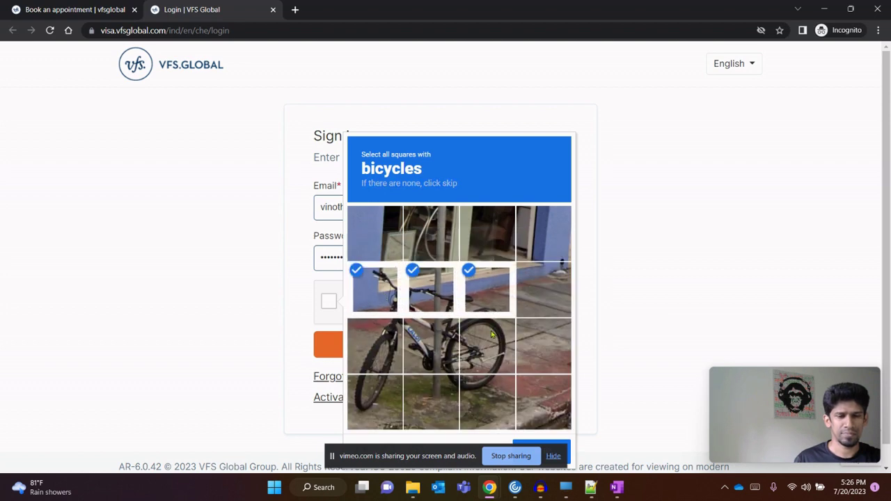
pyautogui.click(493, 335)
pyautogui.click(493, 404)
pyautogui.click(439, 407)
pyautogui.click(381, 412)
pyautogui.click(393, 351)
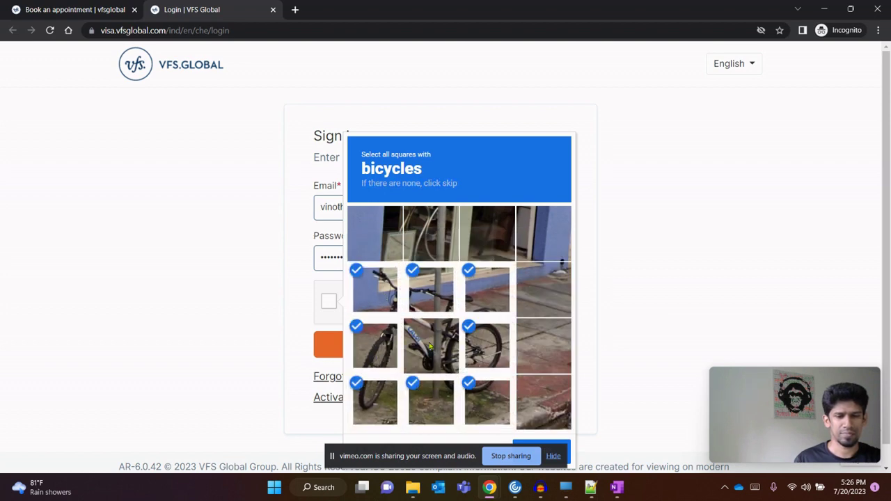
pyautogui.click(438, 347)
pyautogui.click(571, 449)
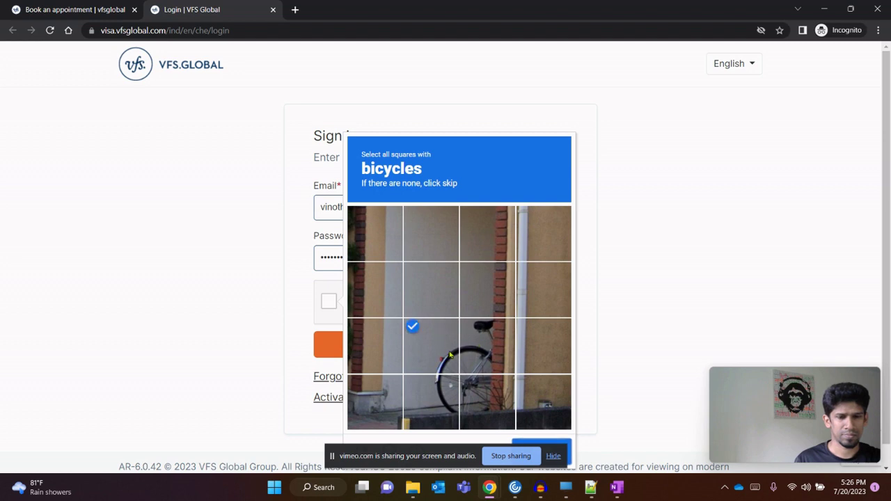
# Step: Select the bicycle-wheel tiles, verify the challenge, and sign in
pyautogui.click(443, 352)
pyautogui.click(487, 348)
pyautogui.click(431, 403)
pyautogui.click(488, 403)
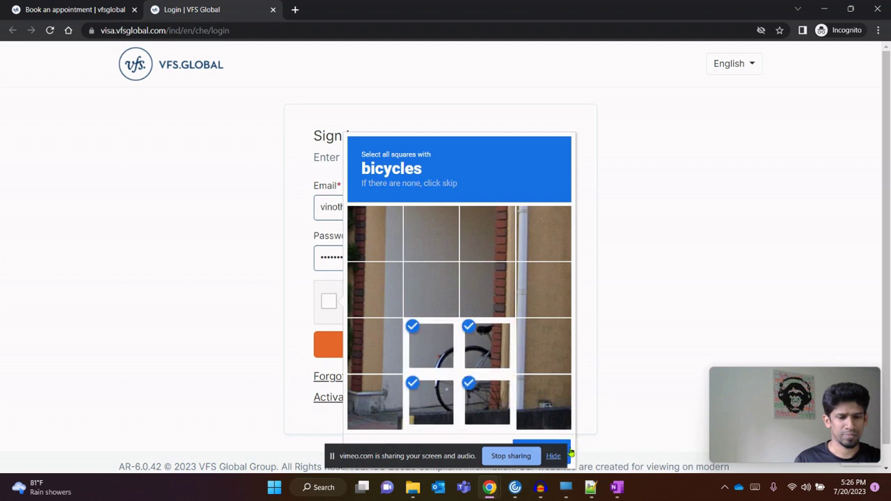
pyautogui.click(570, 452)
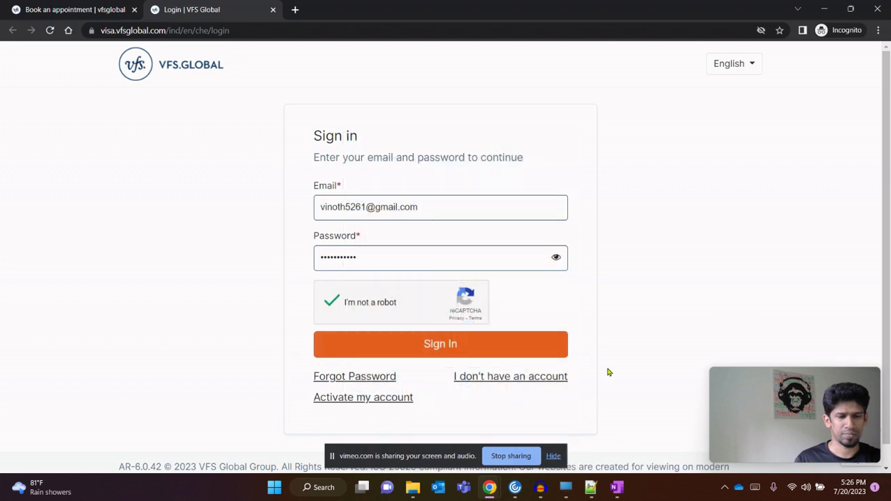
pyautogui.click(472, 344)
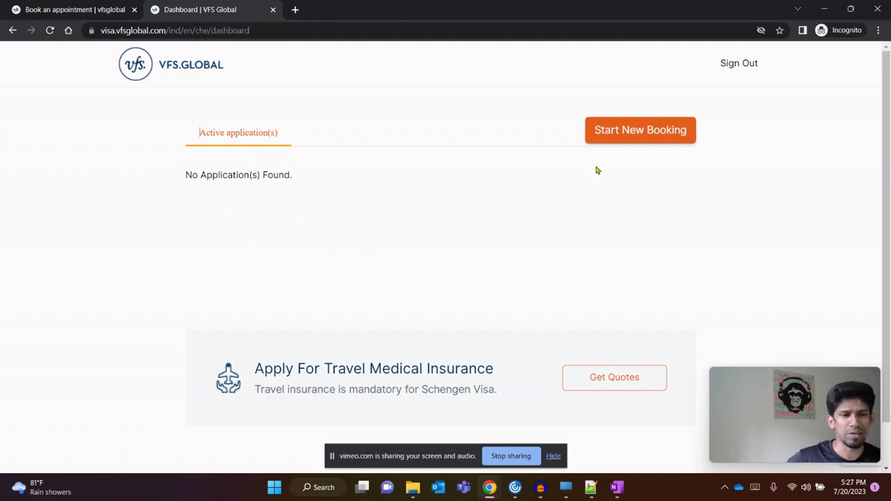
# Step: Begin a new booking to reach the Appointment Details form listing Swiss visa centres
pyautogui.click(628, 129)
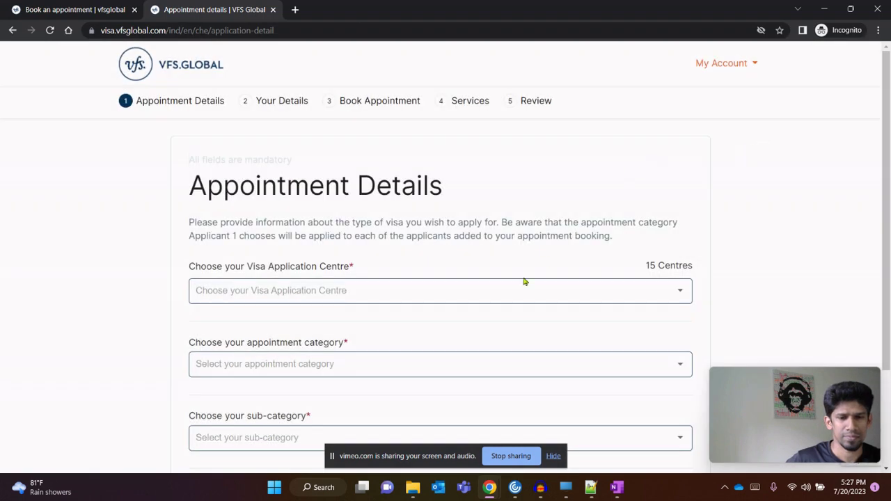
pyautogui.scroll(-1, 470, 310)
# Step: Choose Chennai as the Switzerland visa application centre
pyautogui.click(518, 232)
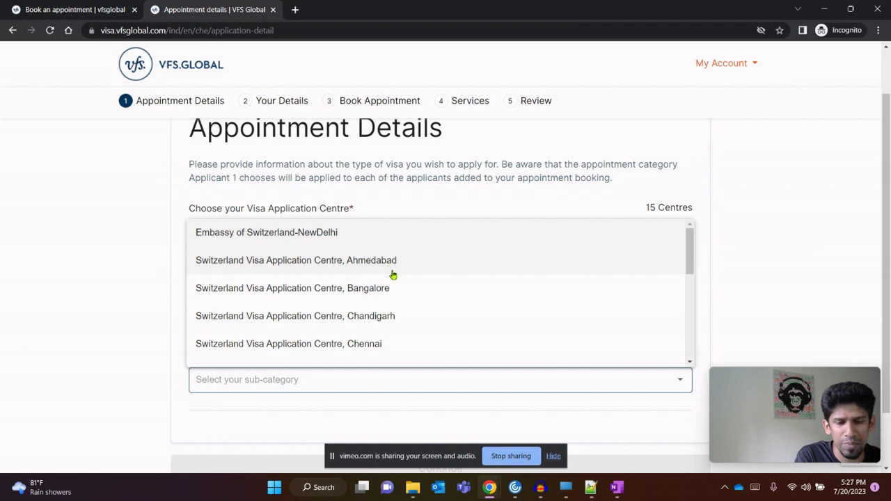
pyautogui.scroll(-1, 394, 275)
pyautogui.scroll(-1, 410, 300)
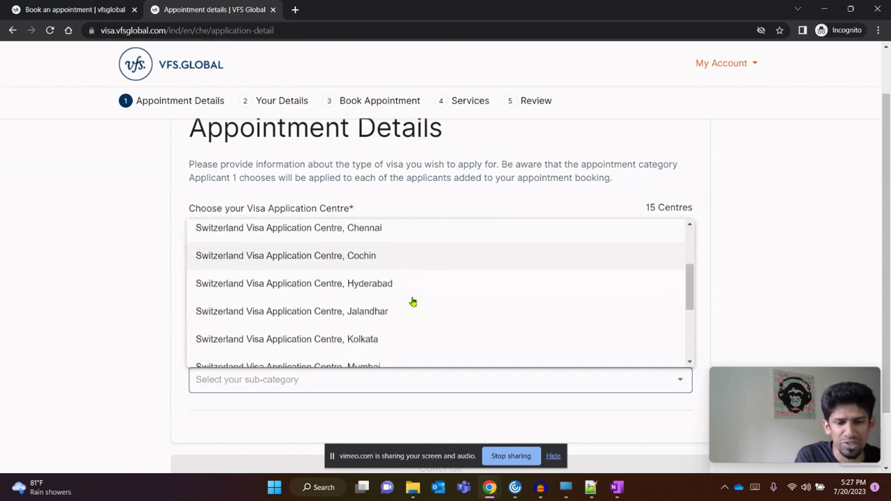
pyautogui.scroll(-1, 434, 308)
pyautogui.scroll(-2, 434, 309)
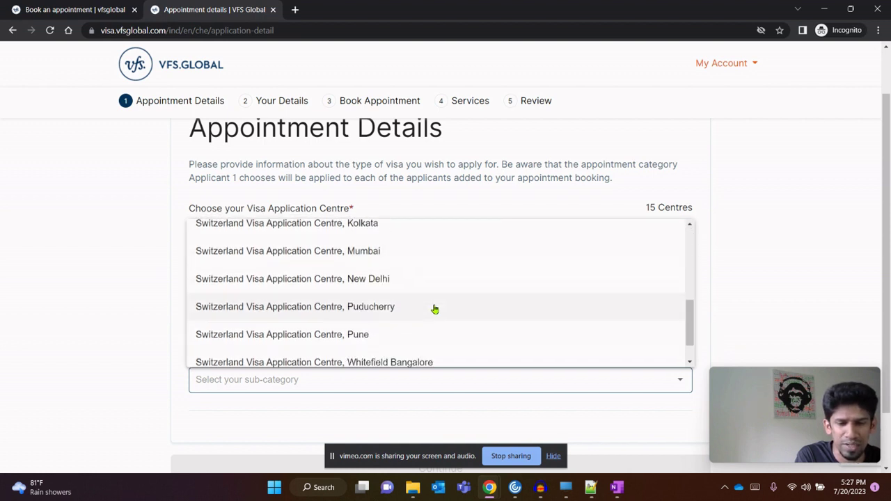
pyautogui.scroll(-1, 453, 332)
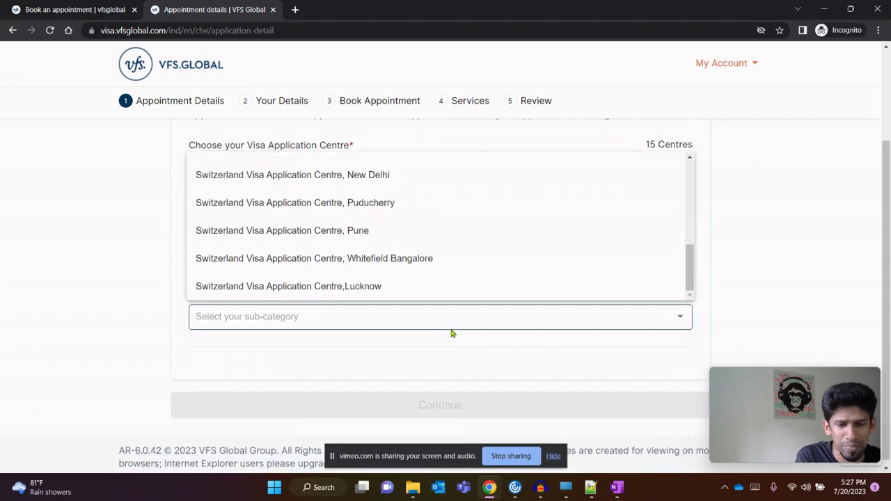
pyautogui.scroll(5, 477, 301)
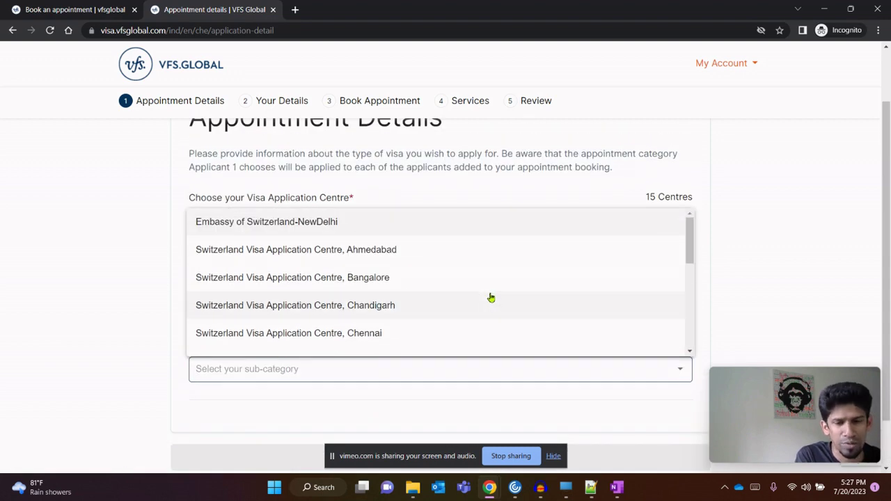
pyautogui.click(358, 335)
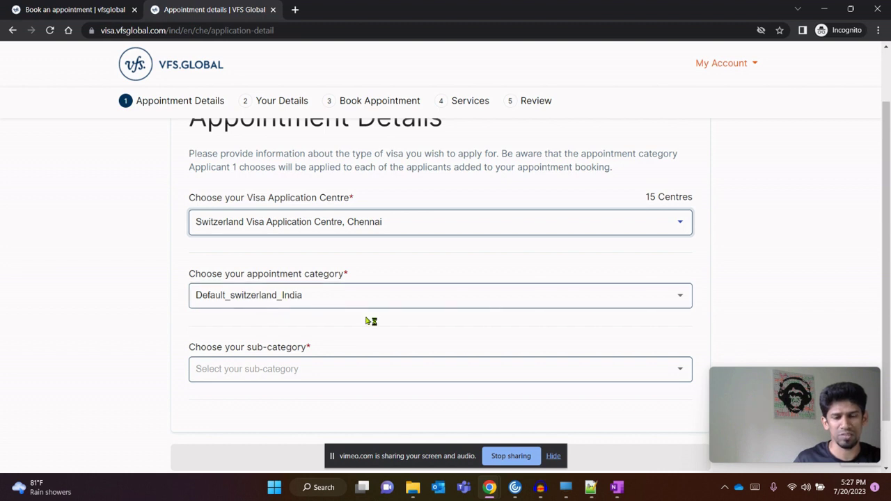
# Step: Set the appointment category to Default_switzerland_India
pyautogui.click(676, 304)
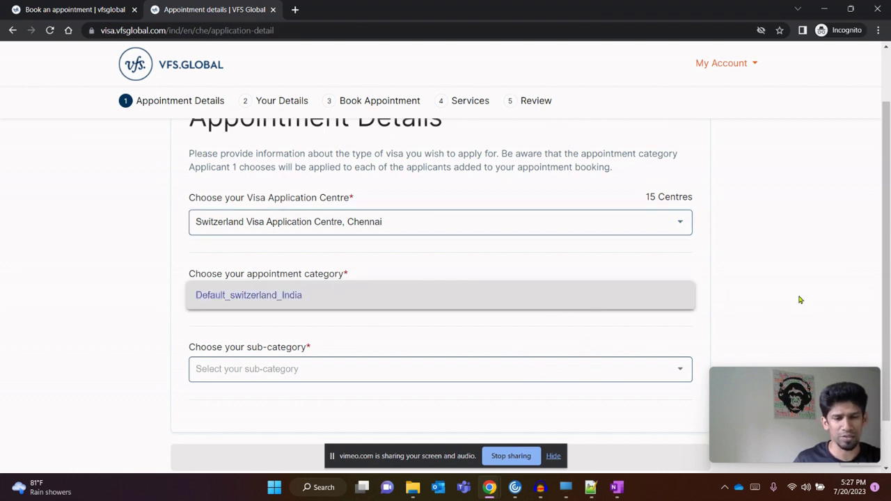
pyautogui.click(342, 399)
pyautogui.scroll(-1, 617, 363)
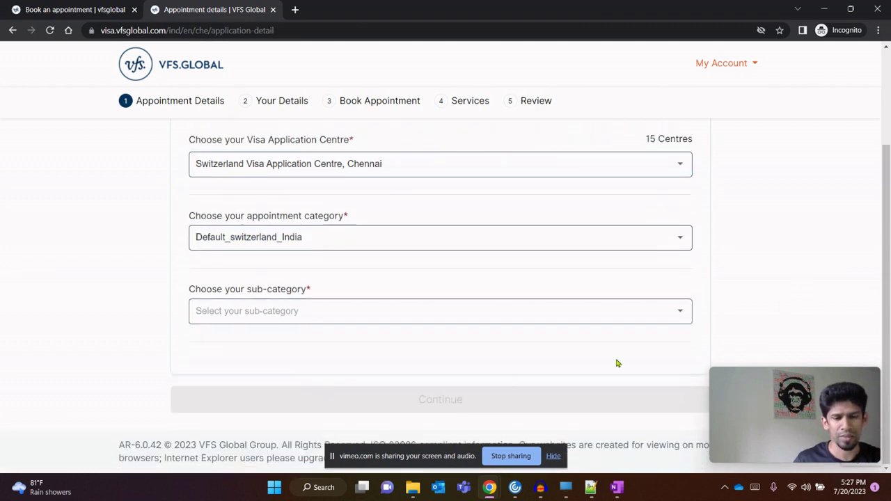
# Step: Pick Visitor as the sub-category, revealing the earliest slot 10-08-2023
pyautogui.click(678, 315)
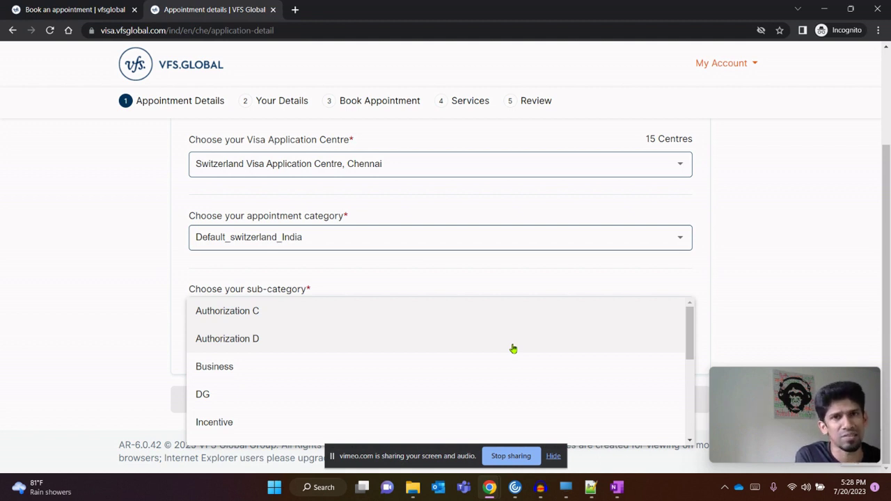
pyautogui.scroll(-5, 418, 373)
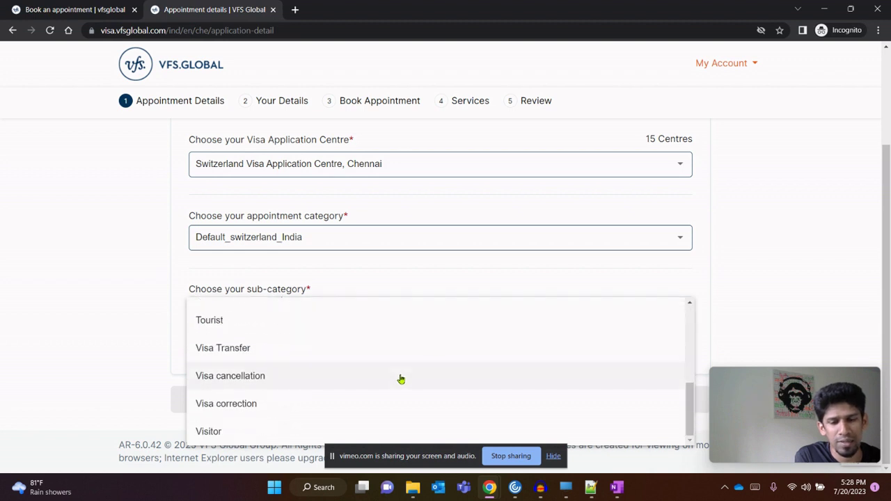
pyautogui.click(269, 432)
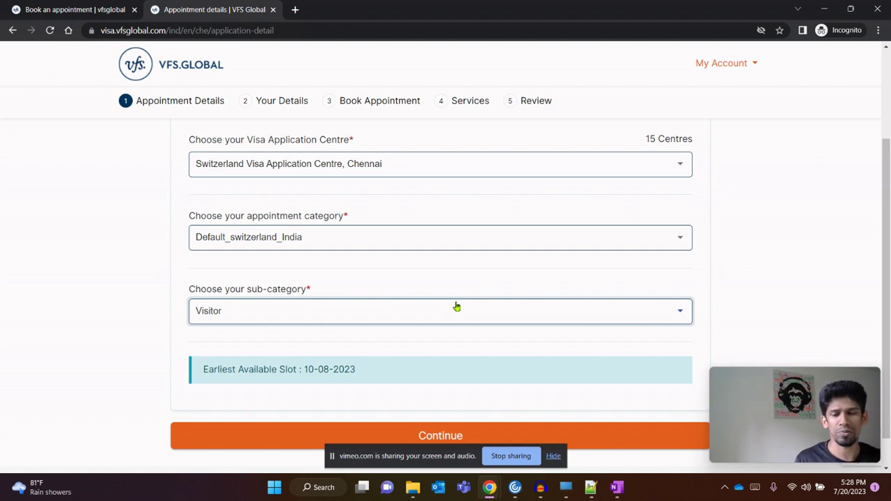
pyautogui.scroll(-1, 457, 307)
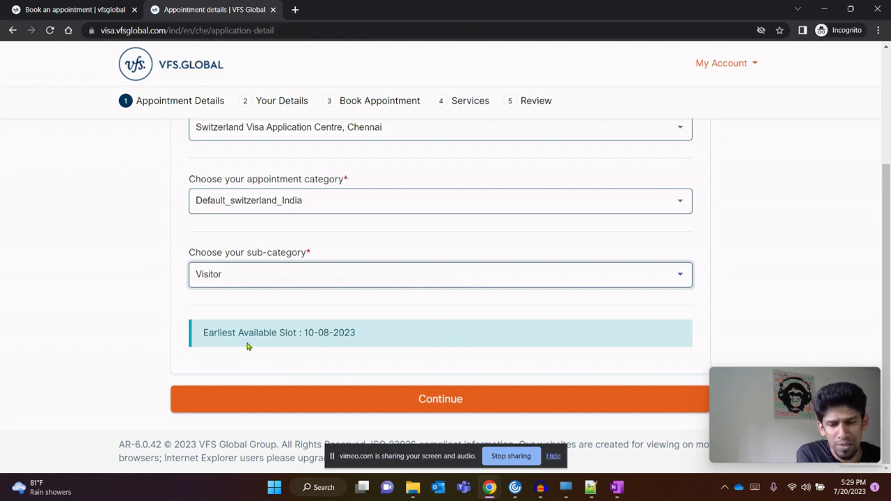
# Step: Go to the applicant details and enter the applicant's first and last name
pyautogui.click(420, 401)
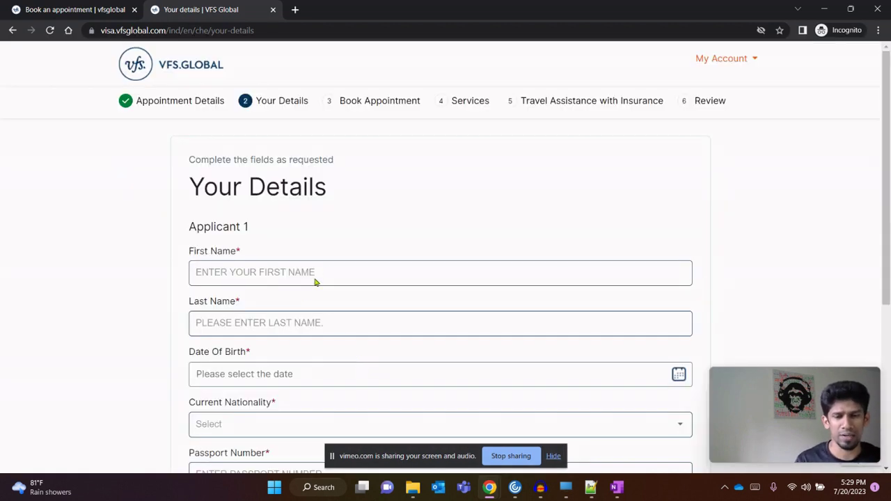
pyautogui.click(328, 273)
pyautogui.scroll(-1, 357, 277)
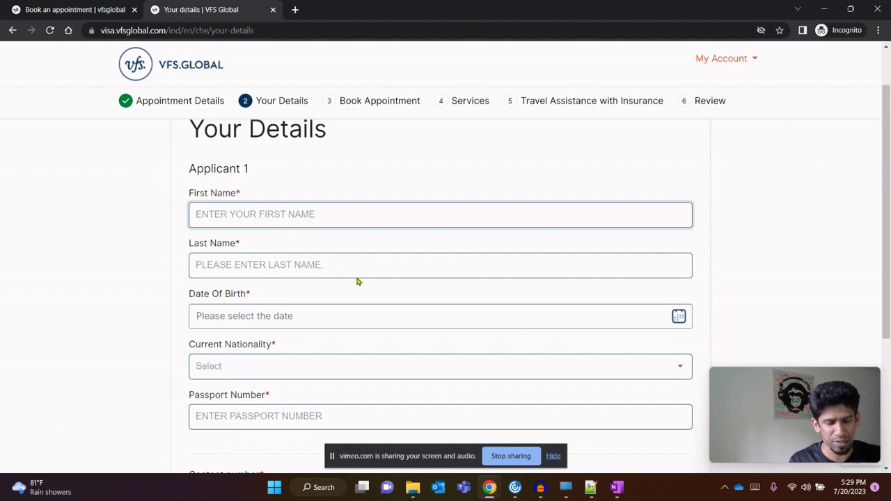
pyautogui.write('VINOTH')
pyautogui.press('Tab')
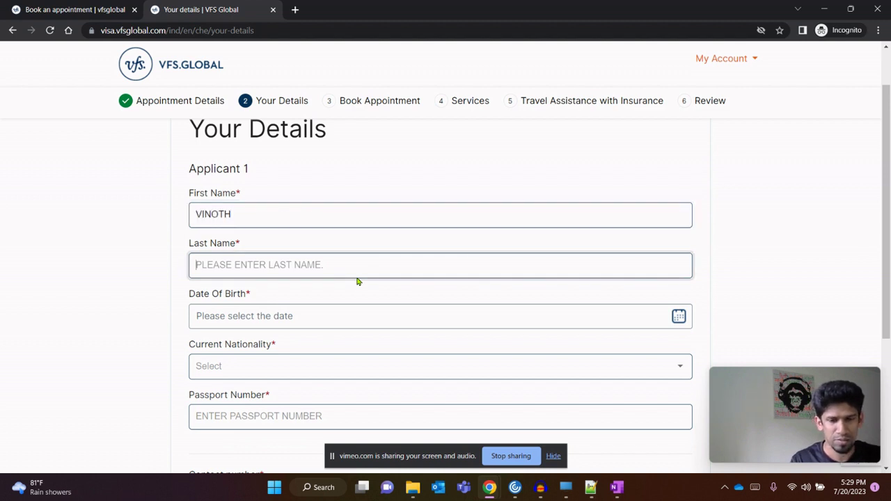
pyautogui.write('TEST')
# Step: Set the applicant's date of birth to 07/01/1990
pyautogui.click(340, 311)
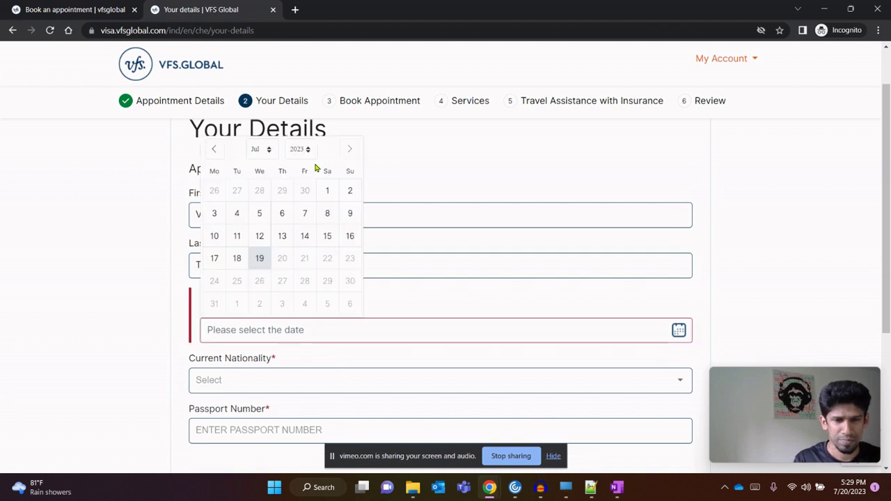
pyautogui.click(307, 149)
pyautogui.scroll(10, 309, 223)
pyautogui.scroll(2, 300, 299)
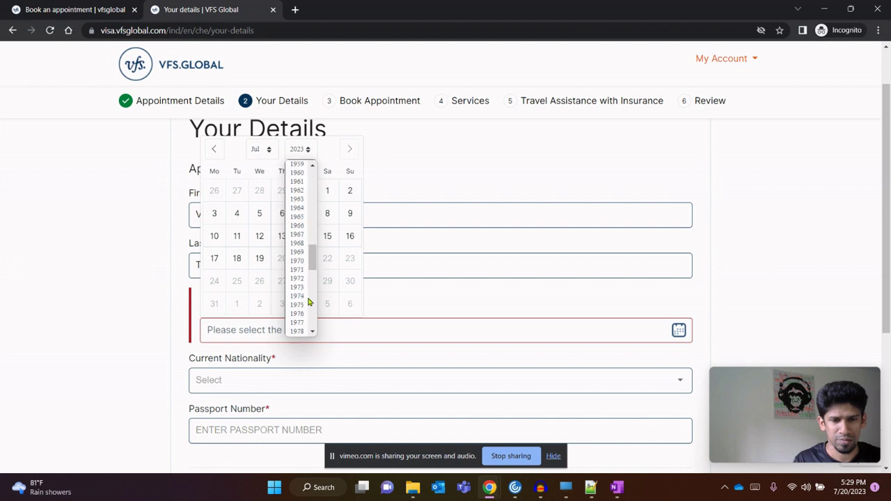
pyautogui.scroll(-5, 299, 312)
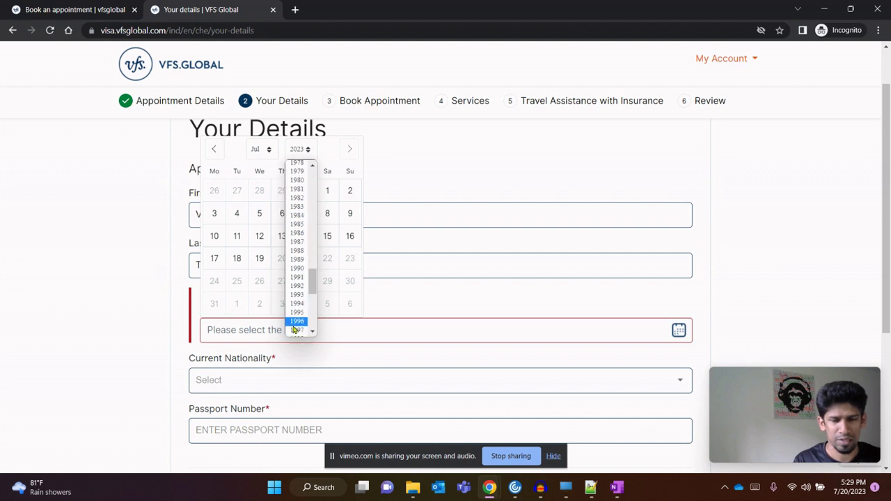
pyautogui.click(300, 270)
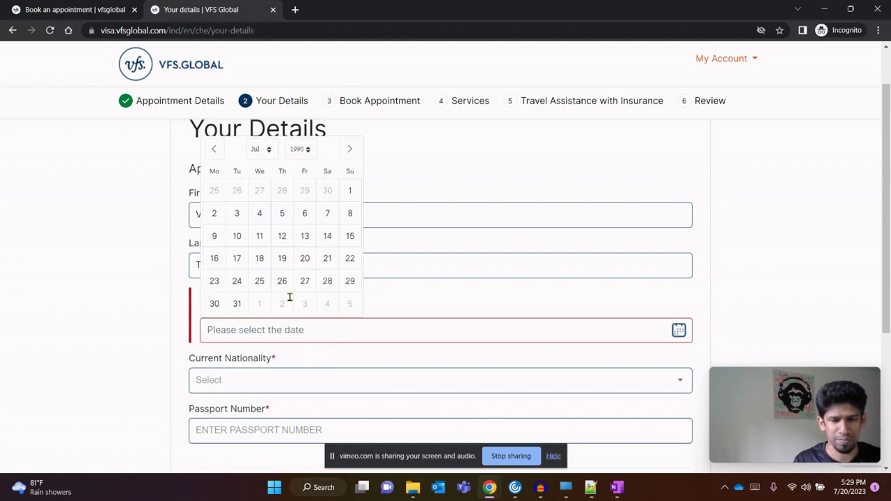
pyautogui.click(349, 192)
pyautogui.scroll(-1, 324, 359)
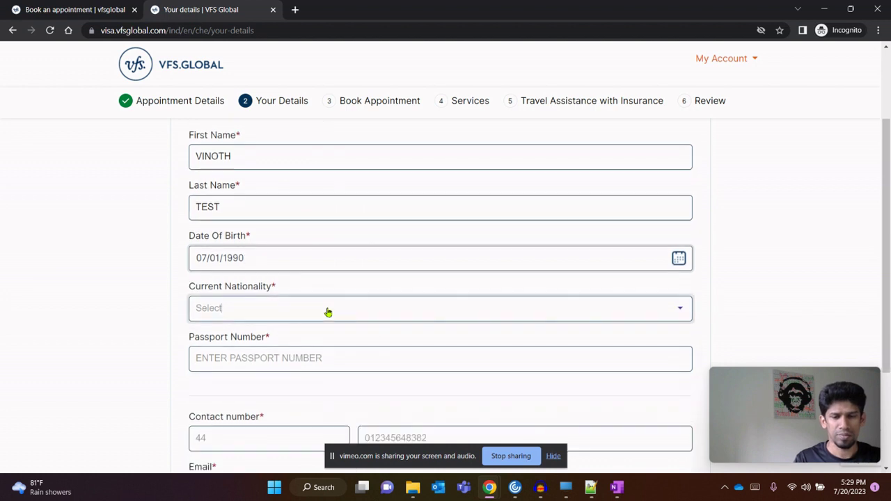
# Step: Choose INDIA as current nationality and enter the passport number
pyautogui.click(327, 312)
pyautogui.write('india')
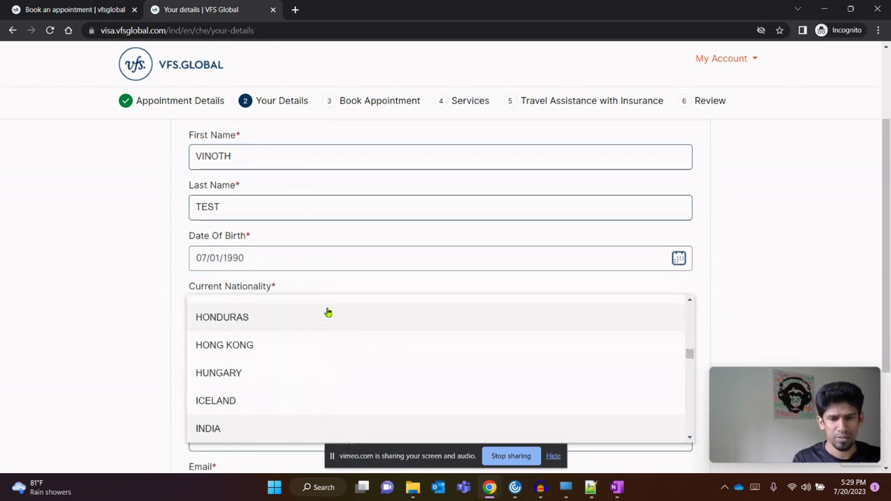
pyautogui.click(260, 433)
pyautogui.scroll(-1, 442, 315)
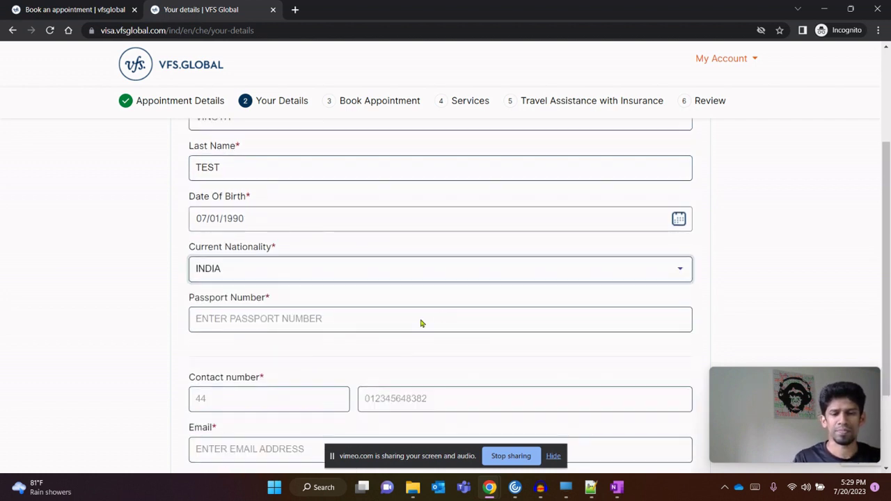
pyautogui.click(375, 299)
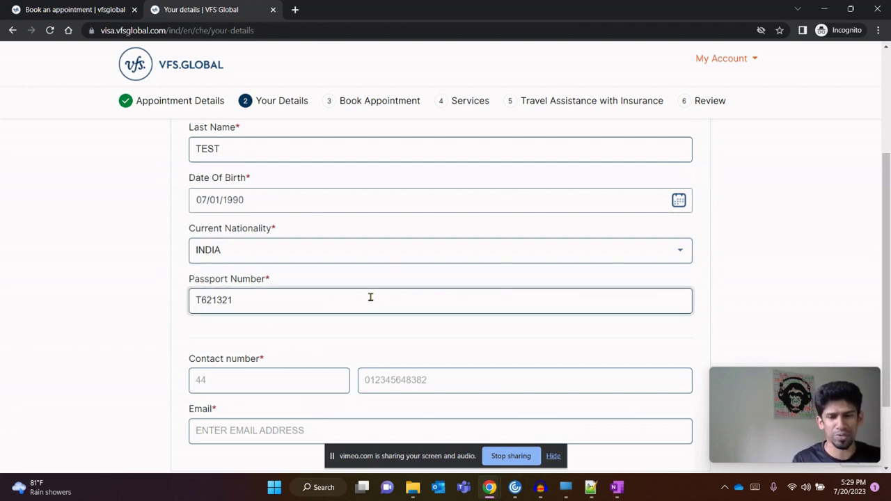
# Step: Enter the contact number with country code 91 and the applicant's e-mail address
pyautogui.click(281, 383)
pyautogui.press('Tab')
pyautogui.click(281, 383)
pyautogui.press('BackSpace')
pyautogui.press('BackSpace')
pyautogui.write('91')
pyautogui.click(434, 396)
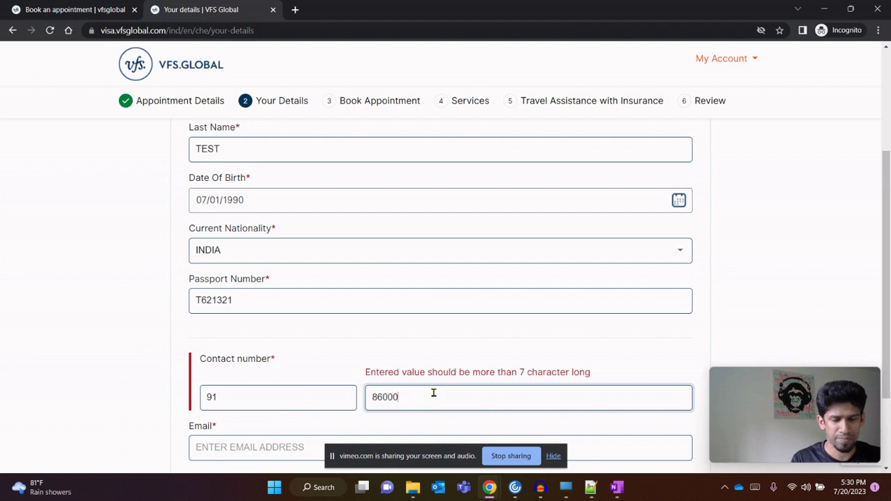
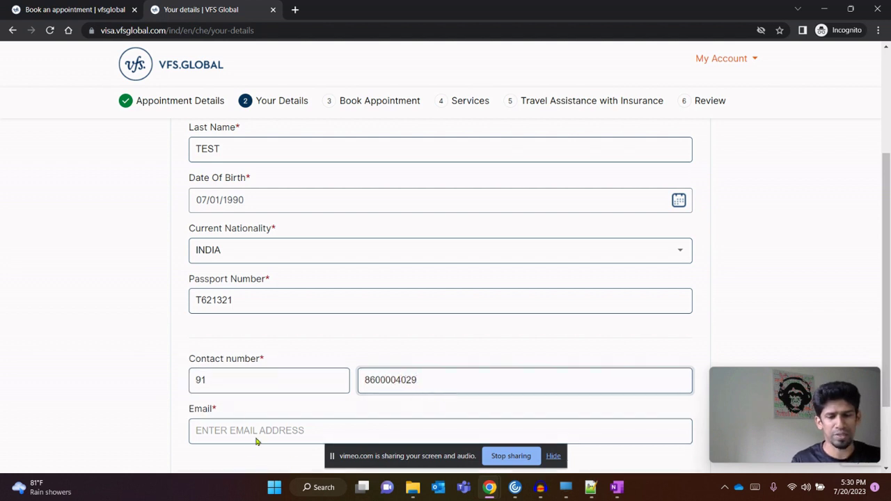
pyautogui.click(262, 430)
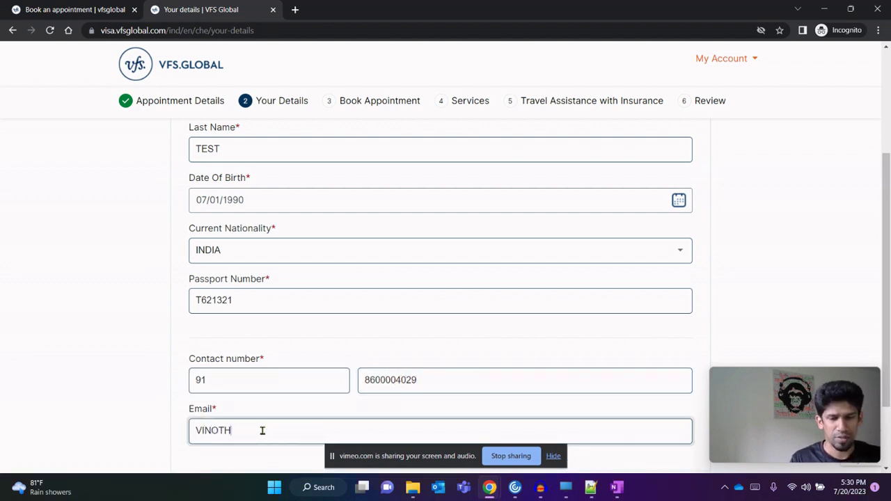
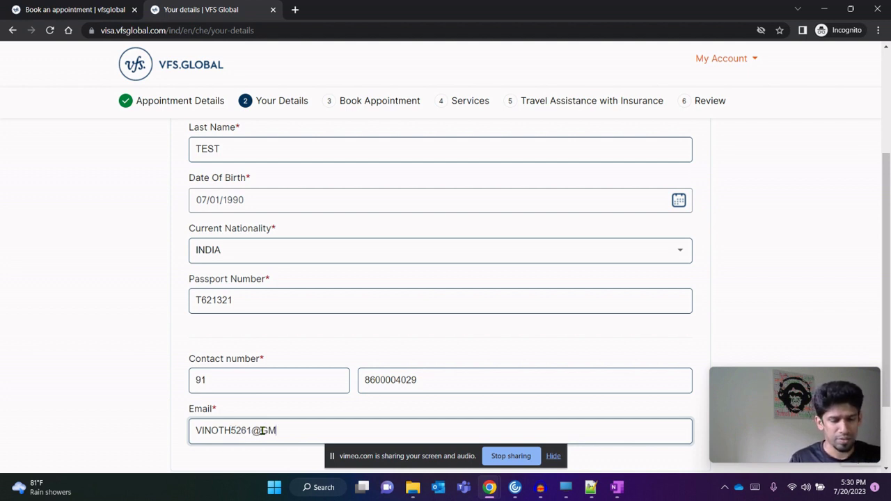
pyautogui.scroll(-2, 421, 391)
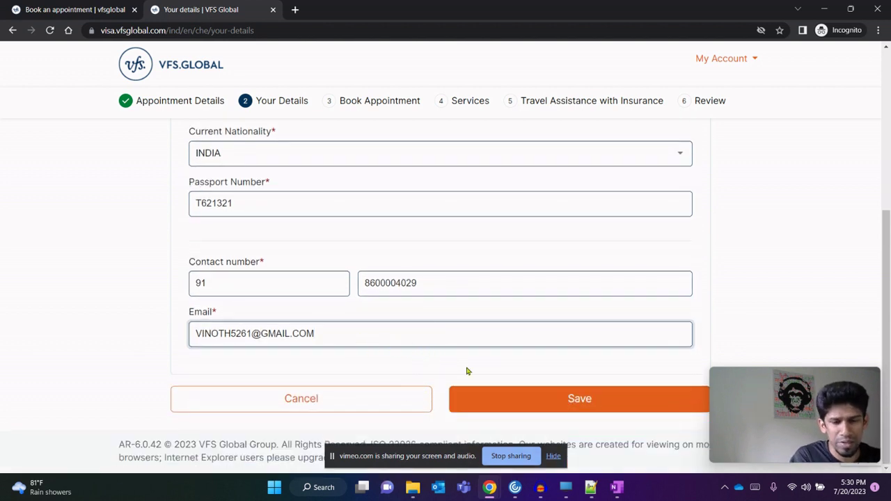
# Step: Save Applicant 1, showing a total of INR 1,798.00
pyautogui.click(479, 399)
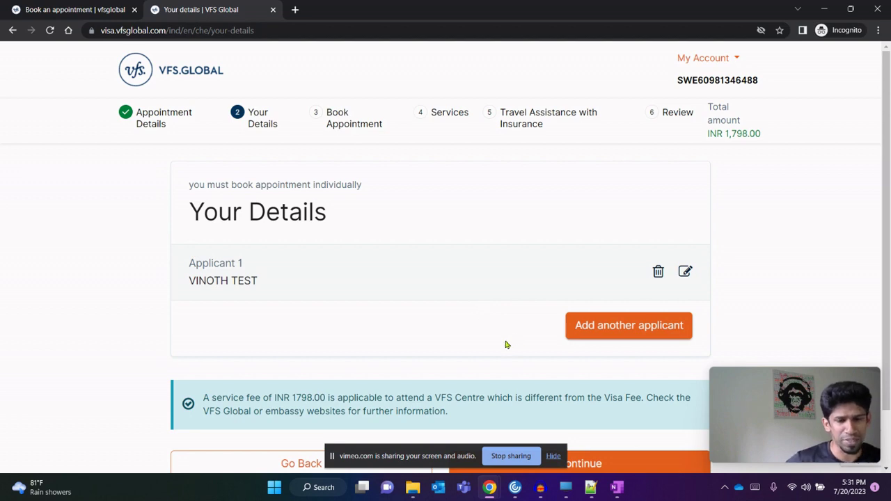
pyautogui.scroll(-2, 507, 345)
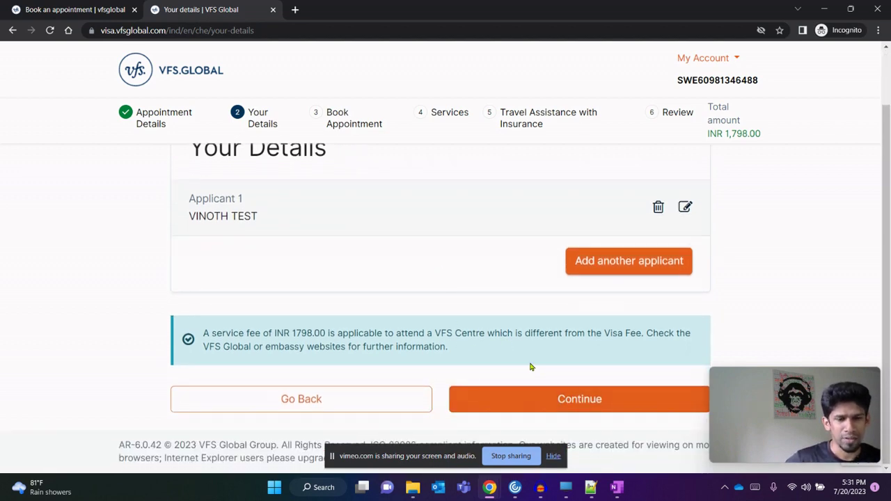
# Step: Generate a one-time password, enter the received code, and verify it
pyautogui.click(579, 398)
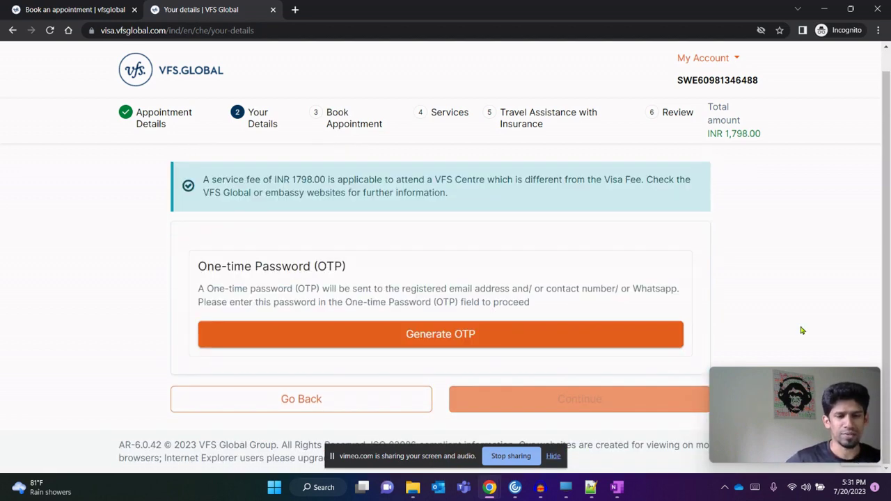
pyautogui.click(378, 334)
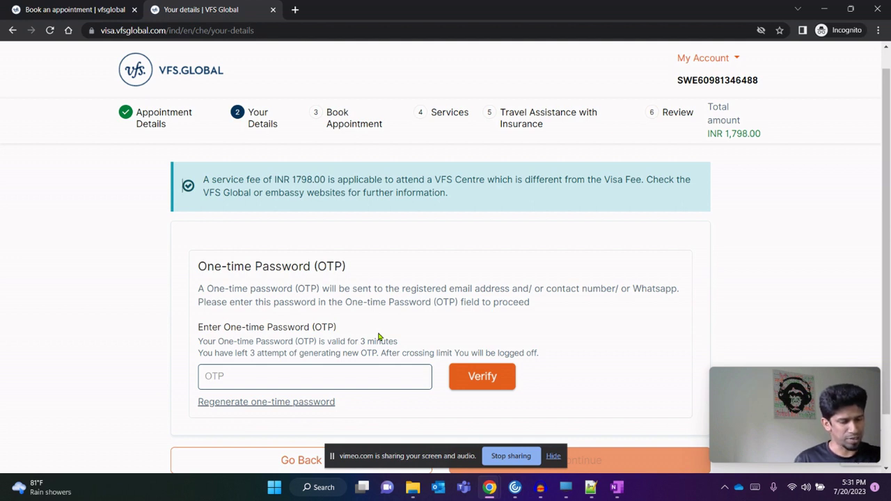
pyautogui.click(375, 375)
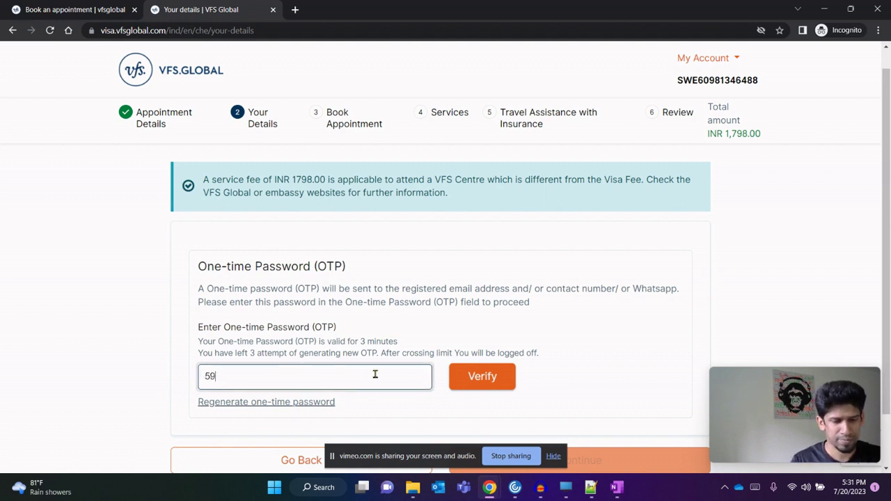
pyautogui.click(480, 376)
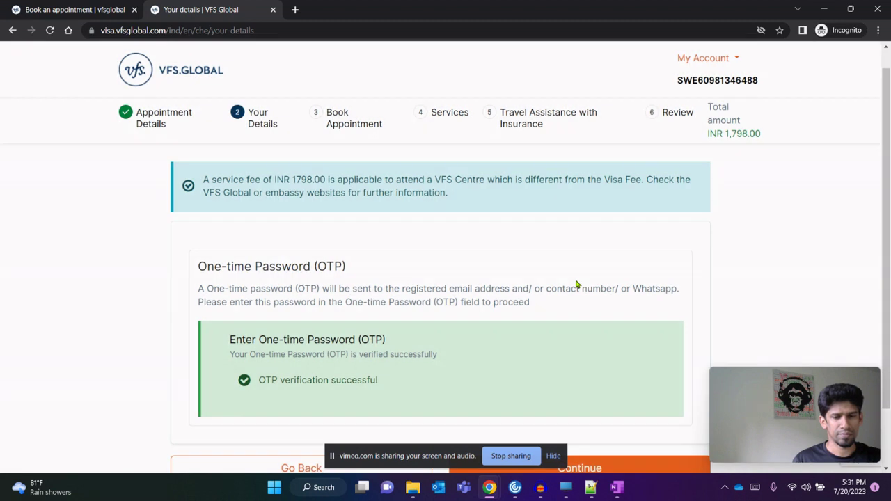
pyautogui.scroll(-1, 577, 284)
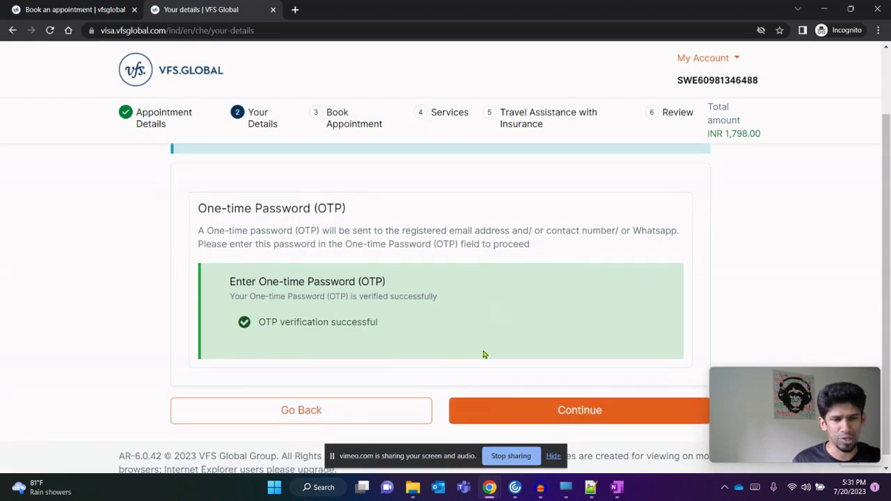
# Step: Choose 10 August 2023 at 09:00 and continue to the Services step
pyautogui.click(563, 410)
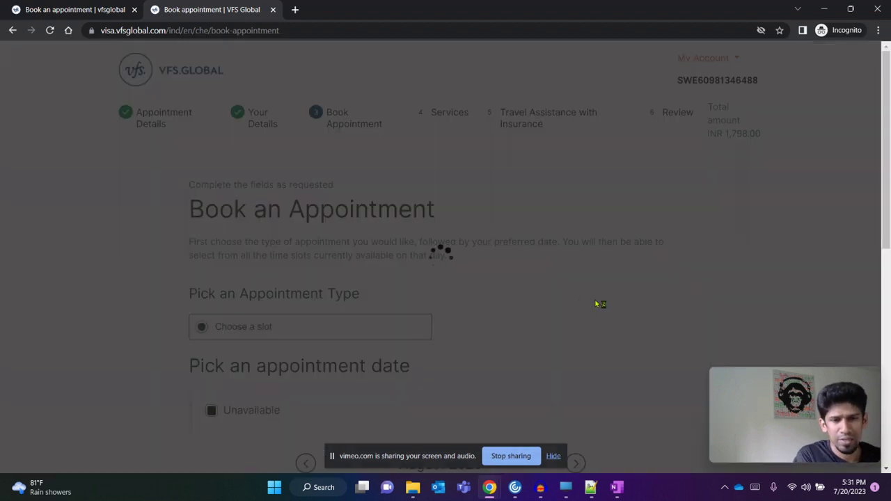
pyautogui.scroll(-5, 344, 317)
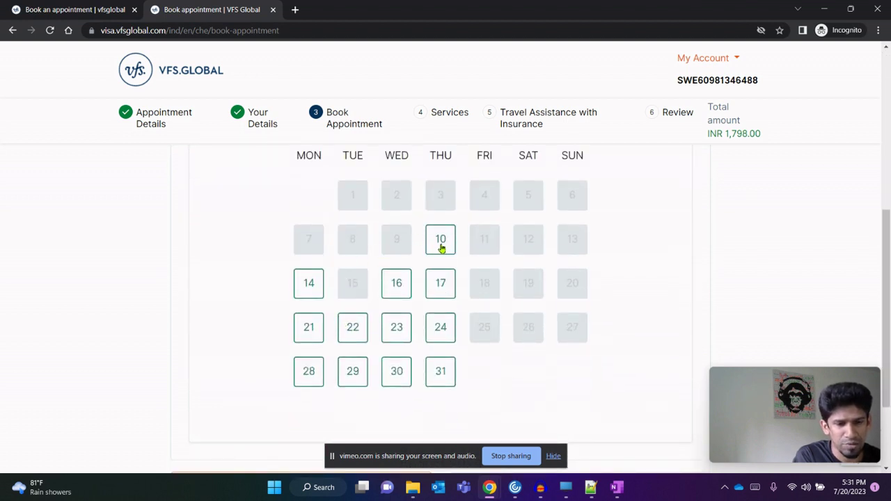
pyautogui.click(441, 247)
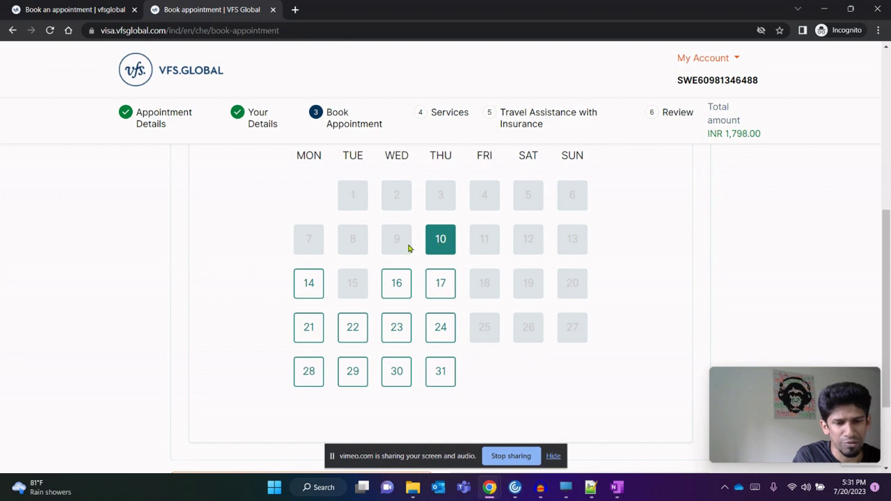
pyautogui.scroll(1, 410, 249)
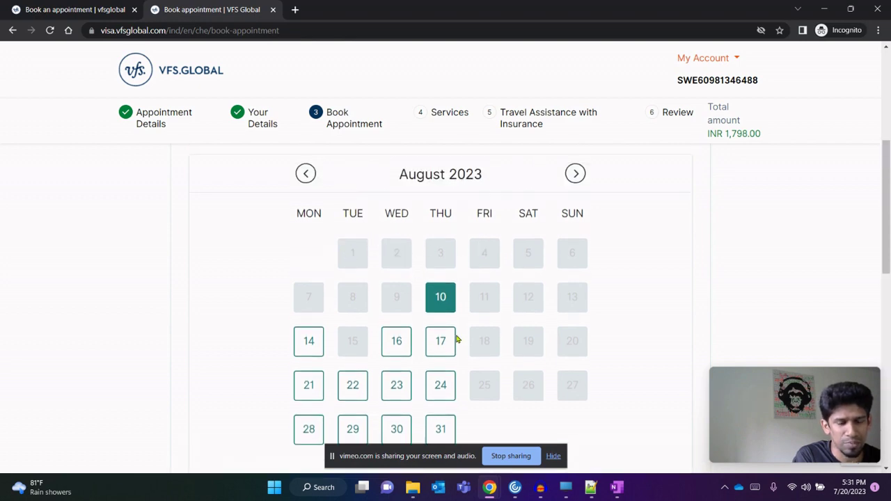
pyautogui.scroll(-5, 516, 326)
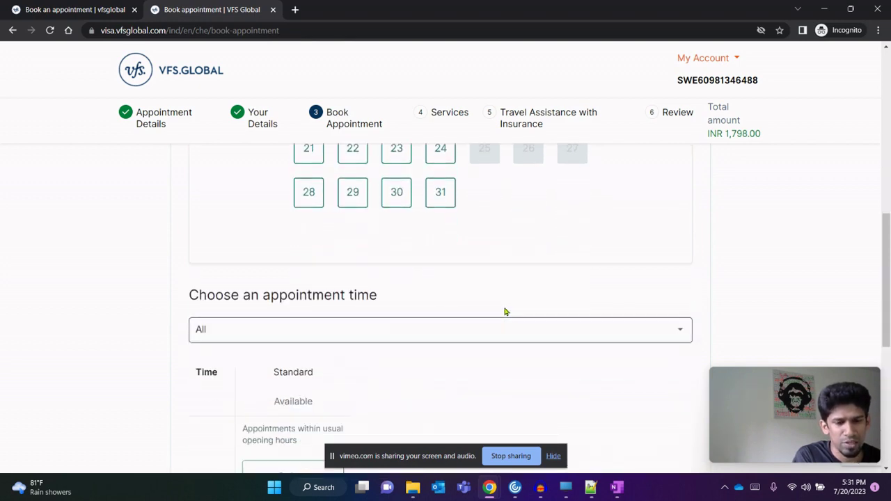
pyautogui.scroll(-3, 352, 346)
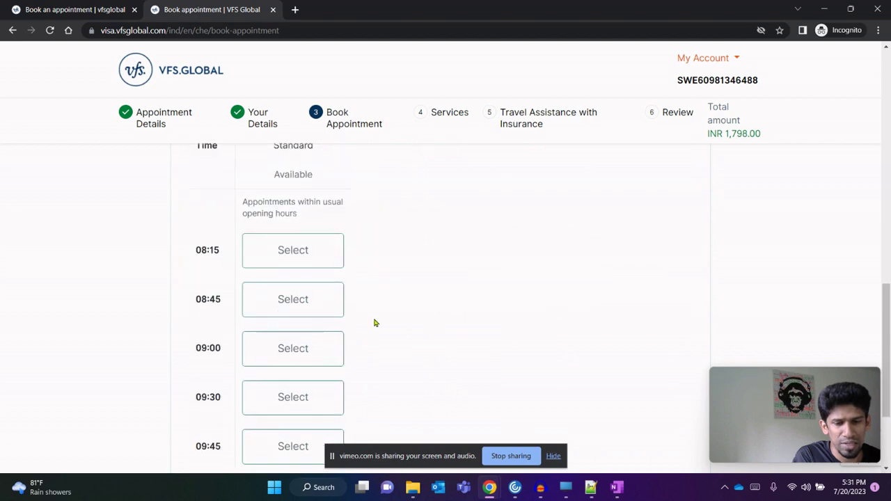
pyautogui.click(290, 351)
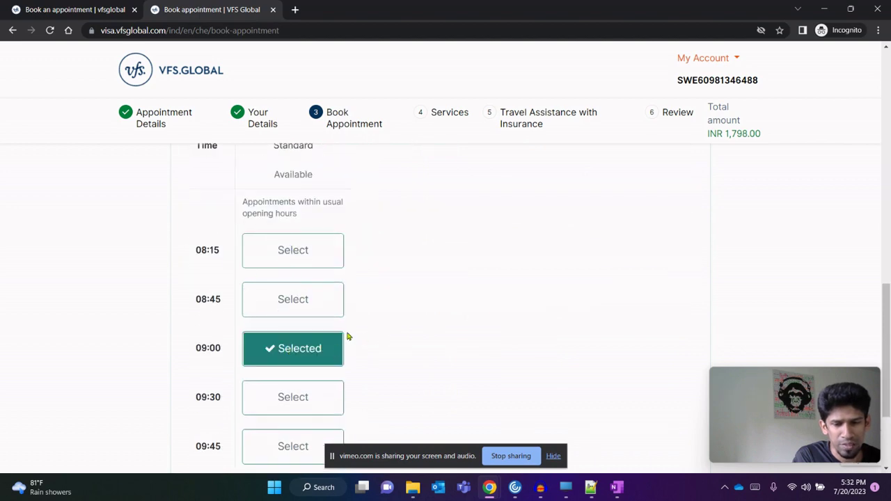
pyautogui.scroll(-2, 383, 369)
pyautogui.scroll(-1, 498, 411)
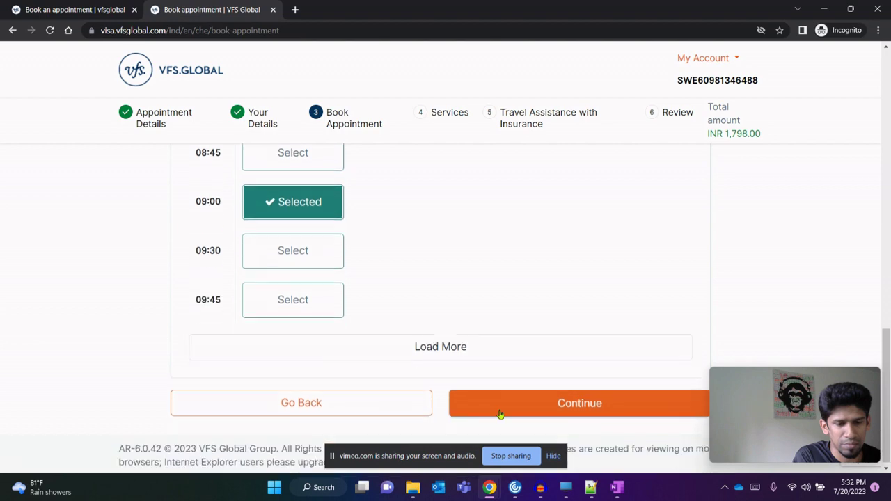
pyautogui.click(617, 406)
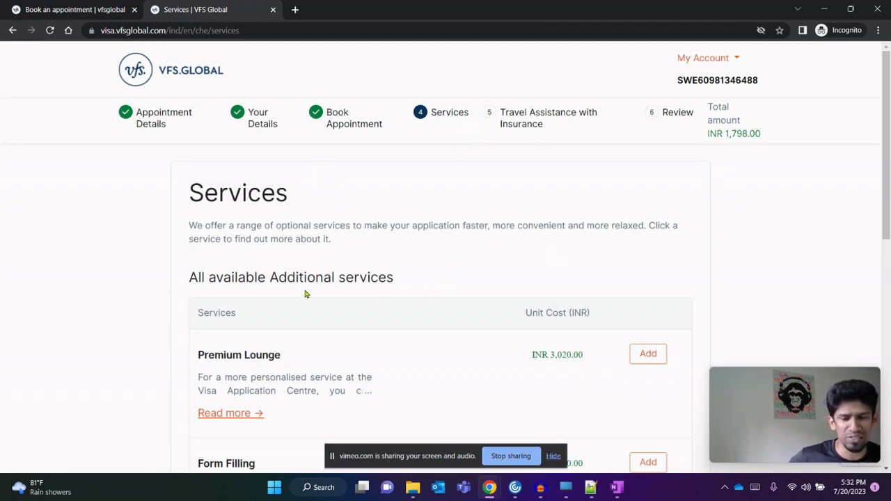
# Step: Review the optional services, add none, and continue with the total still INR 1,798.00
pyautogui.scroll(-1, 420, 324)
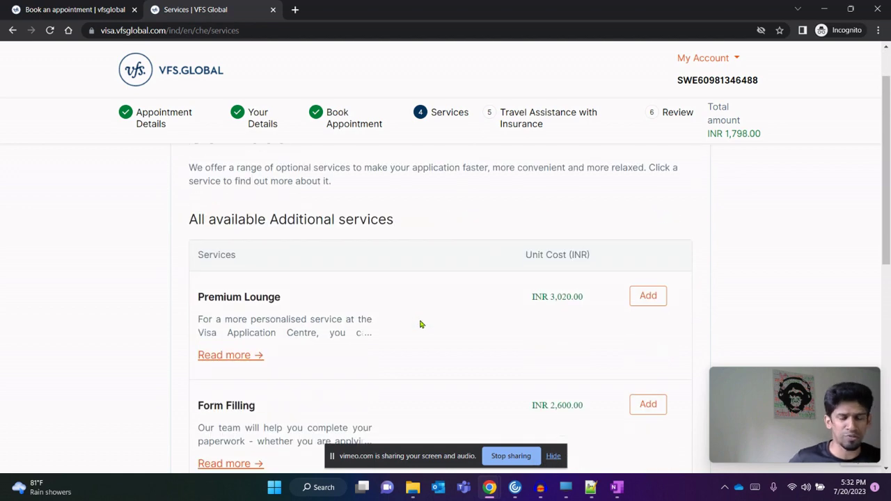
pyautogui.scroll(-1, 421, 324)
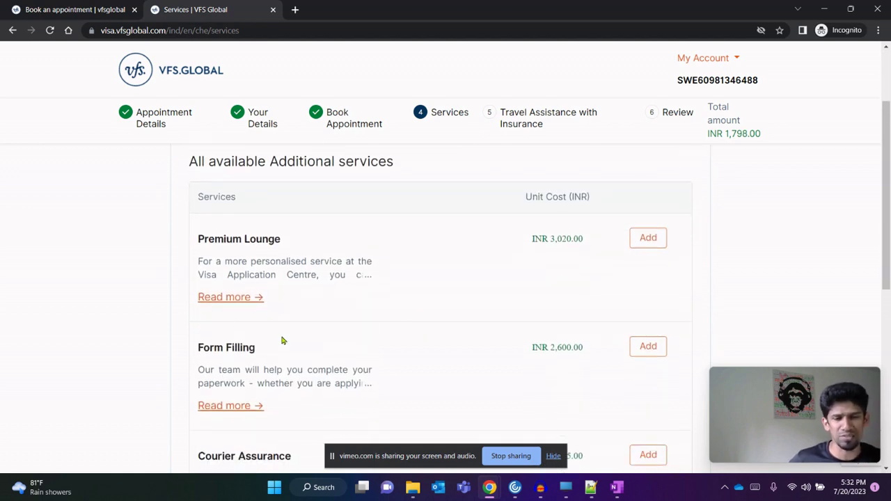
pyautogui.scroll(2, 332, 323)
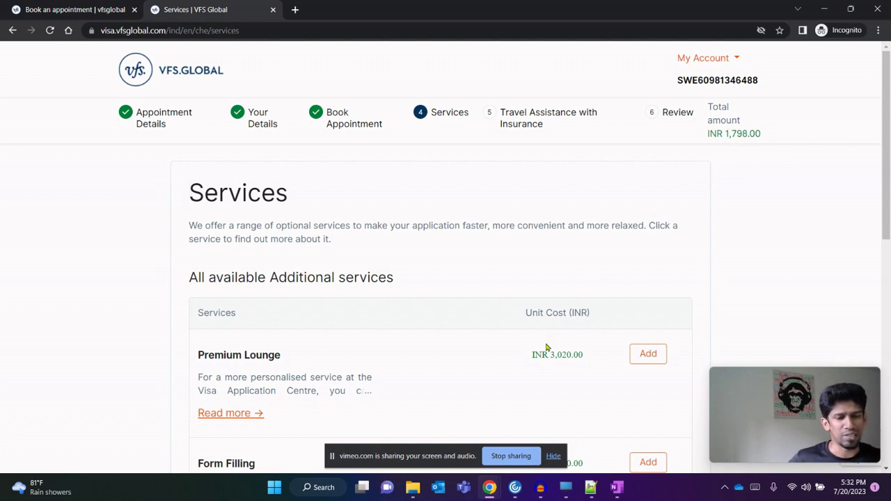
pyautogui.scroll(-4, 552, 298)
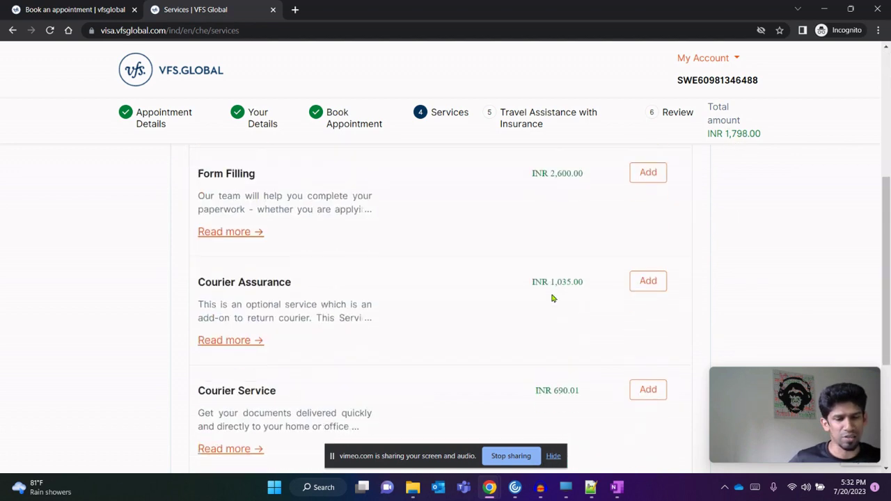
pyautogui.scroll(-3, 552, 298)
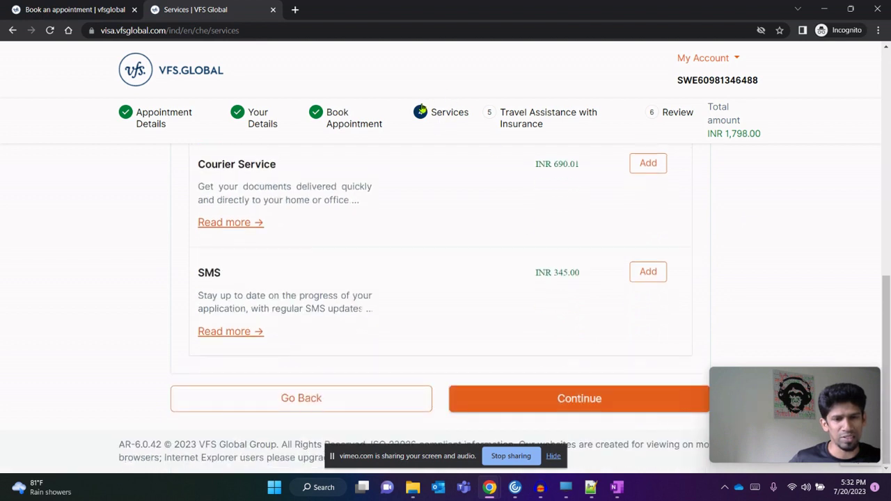
pyautogui.click(534, 403)
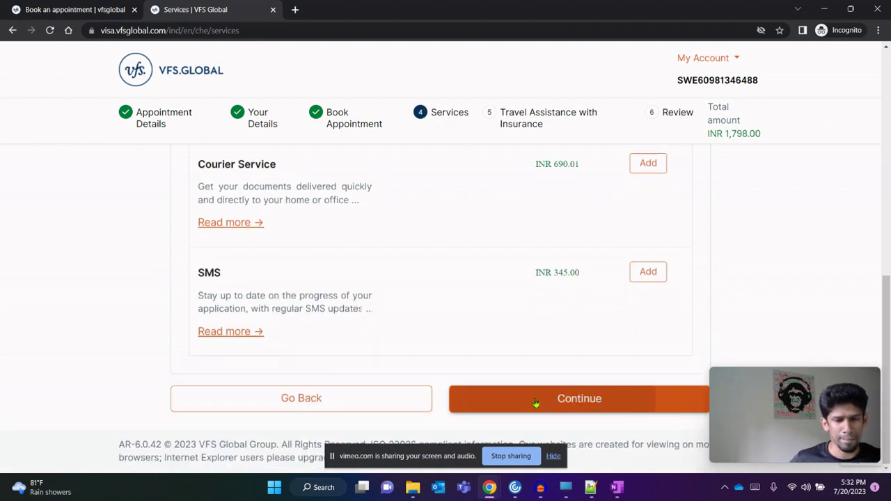